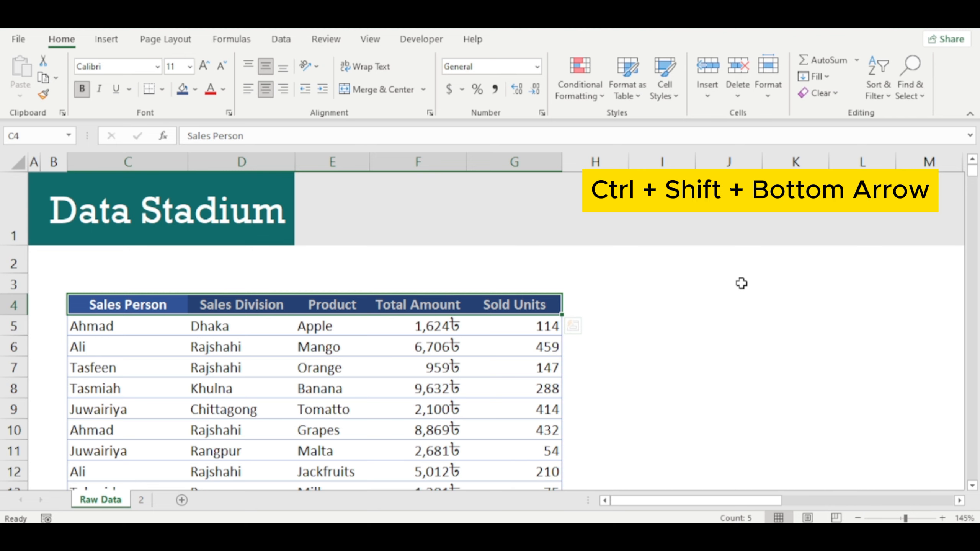
# Copy the sales data C4:G304 from the Raw Data sheet into sheet 2, starting at cell B5
pyautogui.hotkey('ctrl', 'shift', 'Down')
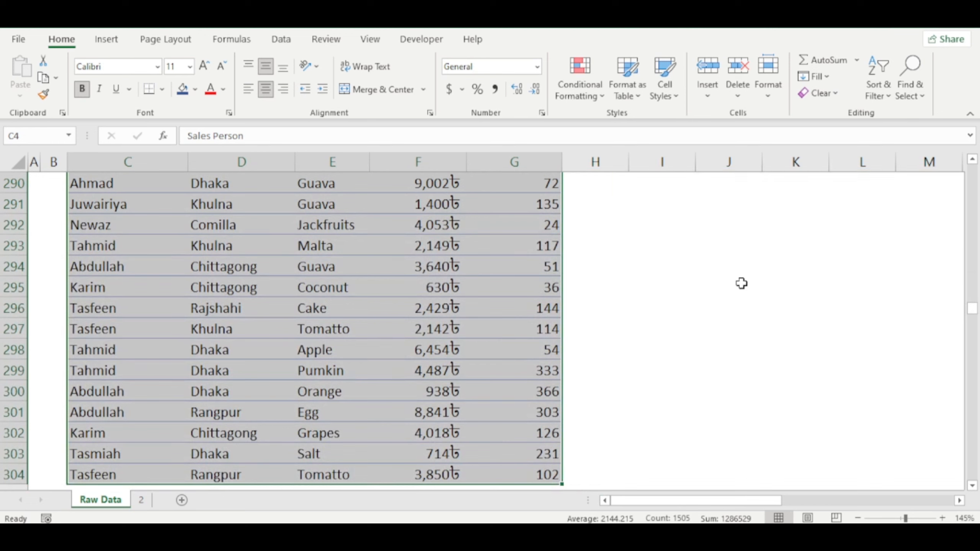
pyautogui.hotkey('ctrl', 'c')
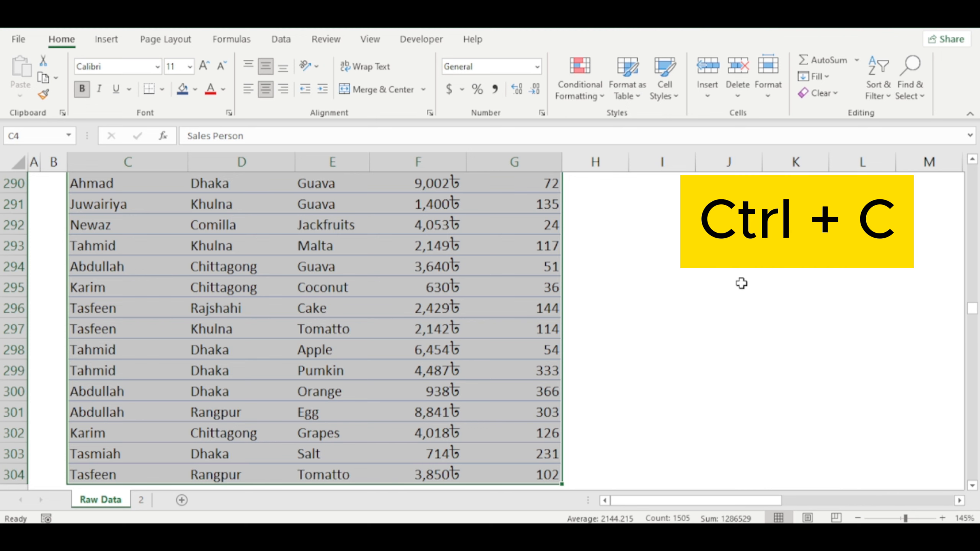
pyautogui.hotkey('ctrl', 'c')
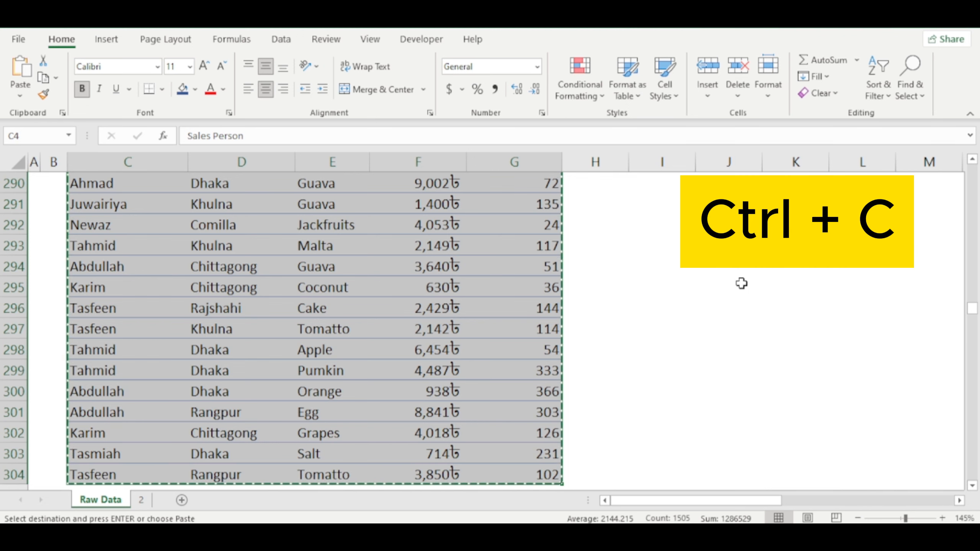
pyautogui.click(142, 501)
pyautogui.click(118, 276)
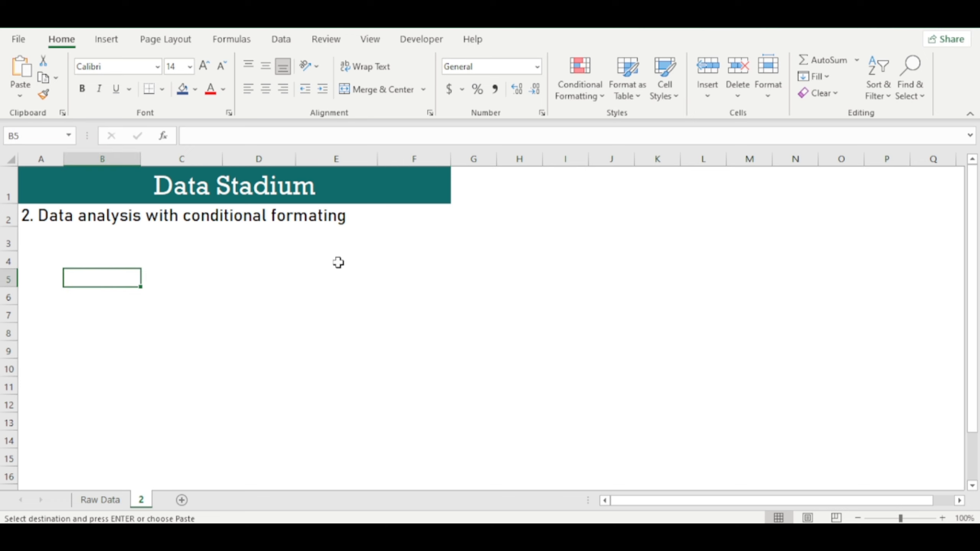
pyautogui.hotkey('ctrl', 'v')
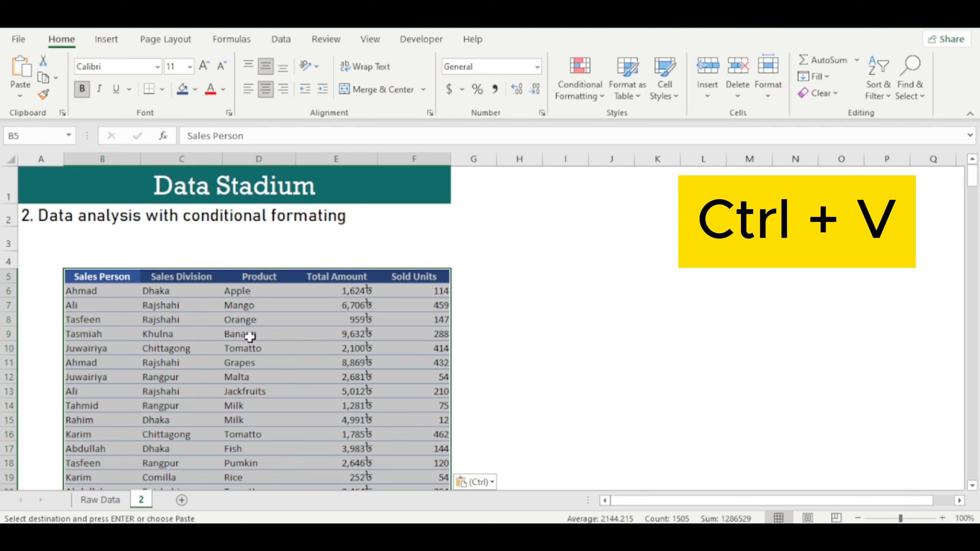
# Convert the pasted data range B5:F305 on sheet 2 into a table with headers
pyautogui.click(313, 348)
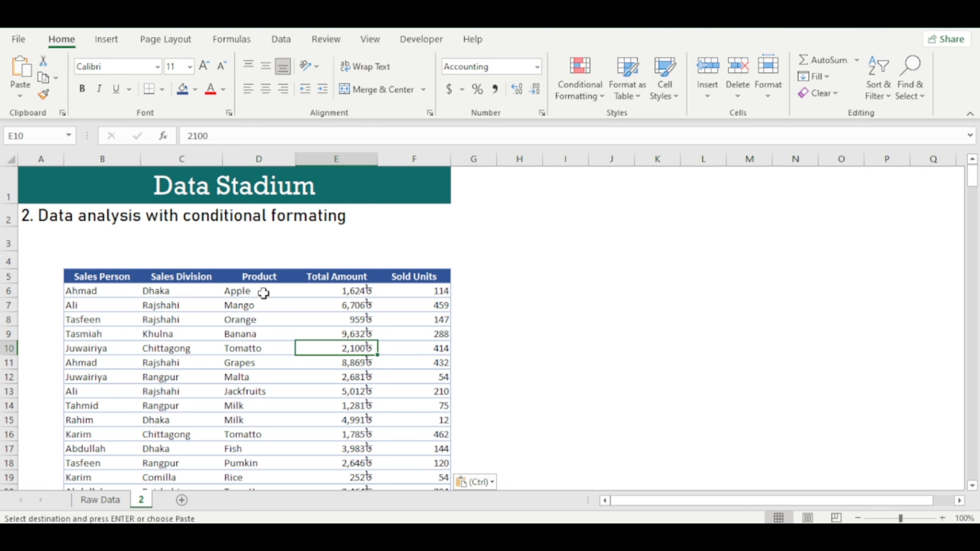
pyautogui.click(265, 310)
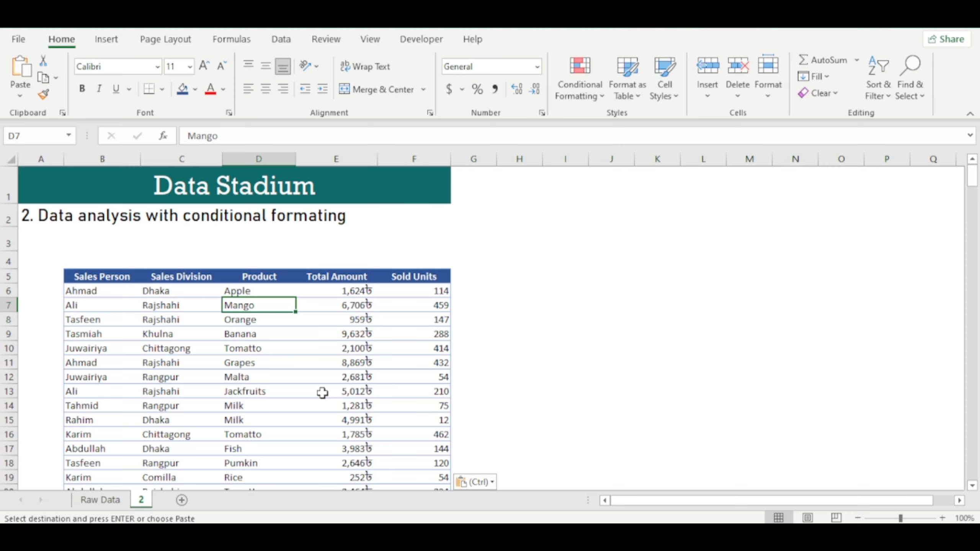
pyautogui.click(276, 350)
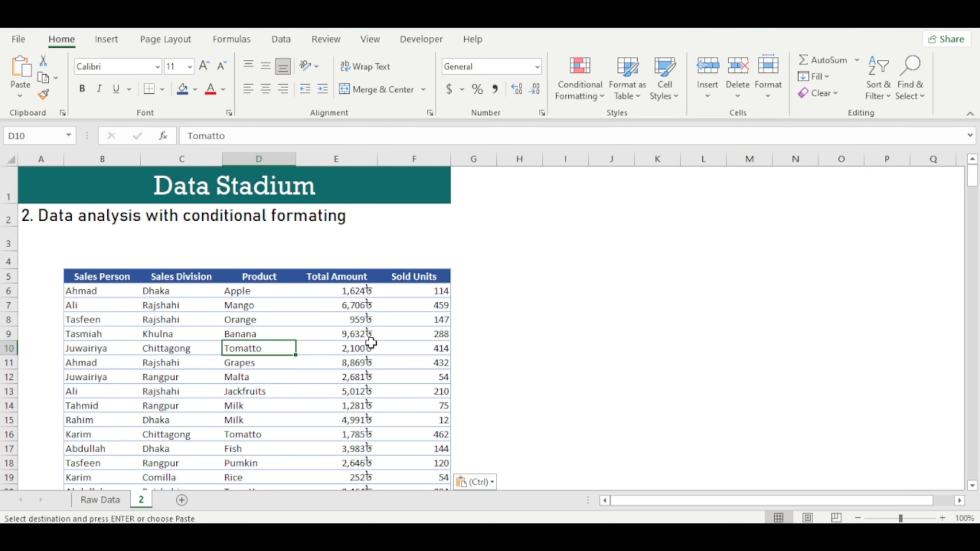
pyautogui.press('Escape')
pyautogui.hotkey('ctrl', 't')
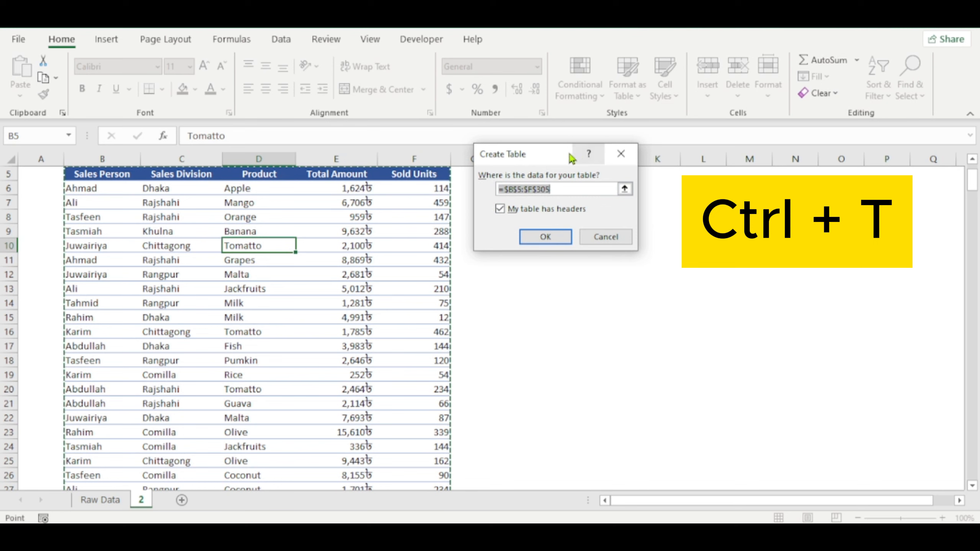
pyautogui.moveTo(565, 159); pyautogui.dragTo(521, 193)
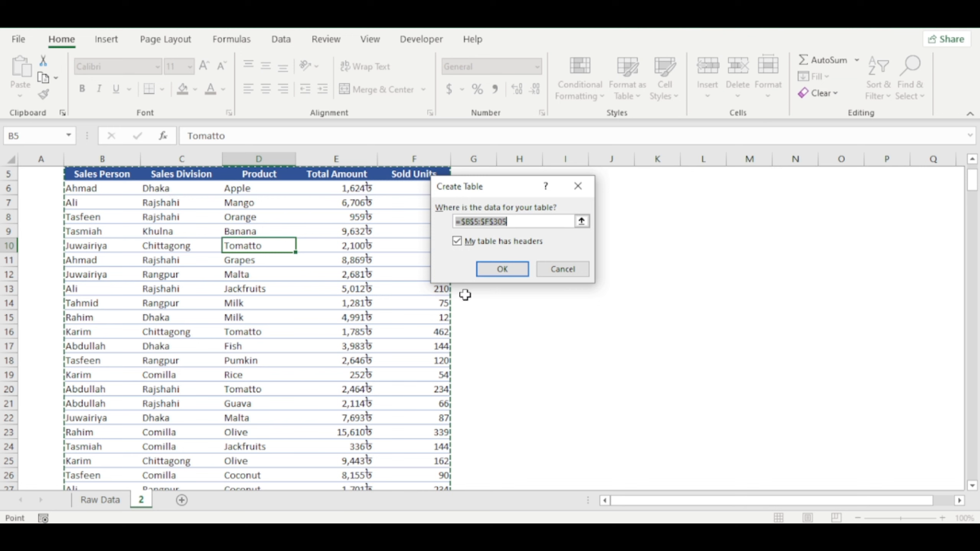
pyautogui.click(497, 271)
pyautogui.scroll(2, 383, 350)
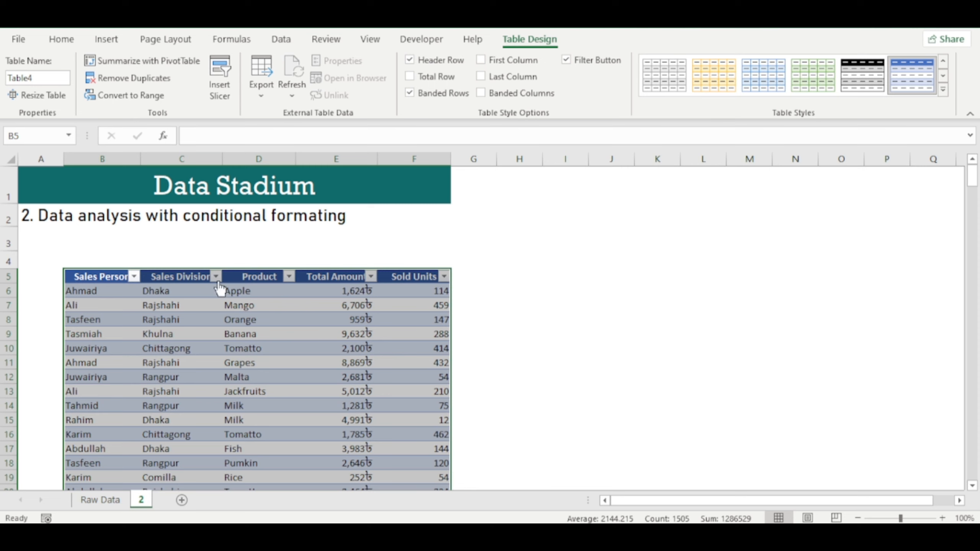
# Highlight the top 10 items in the Total Amount column with Light Red Fill with Dark Red Text
pyautogui.click(61, 39)
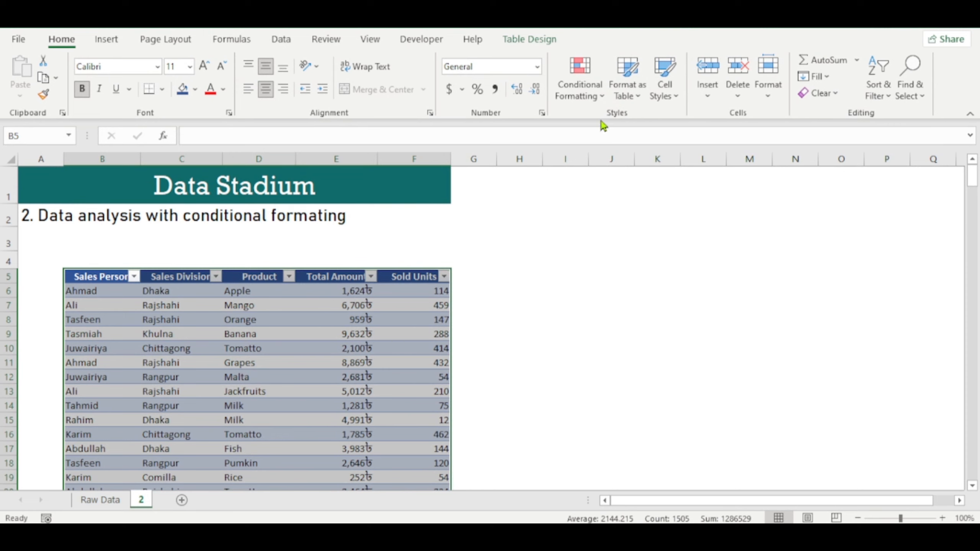
pyautogui.click(335, 270)
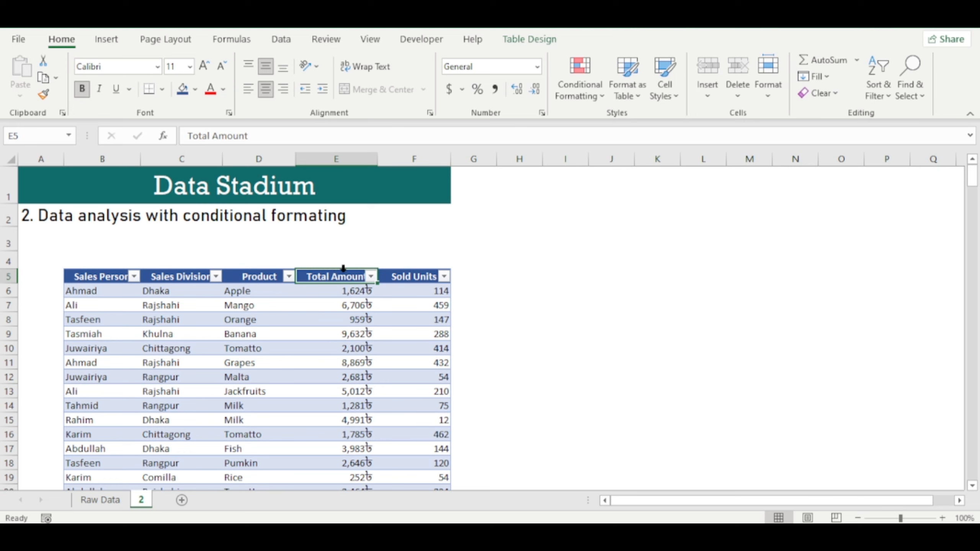
pyautogui.click(343, 269)
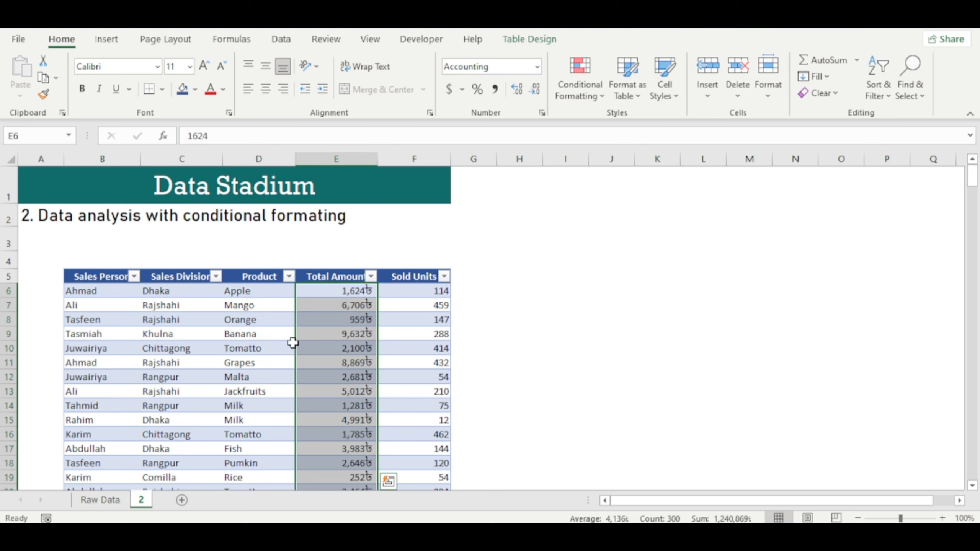
pyautogui.click(597, 97)
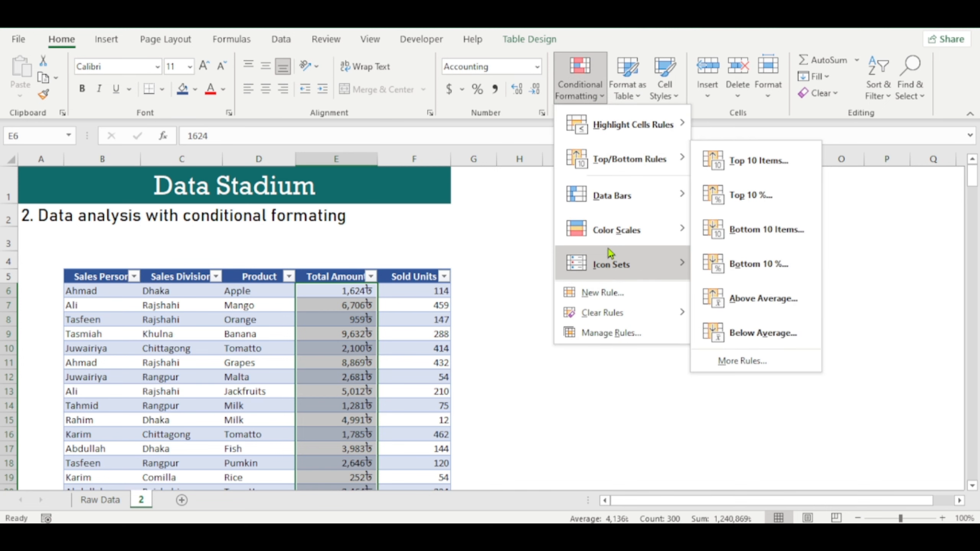
pyautogui.moveTo(596, 124)
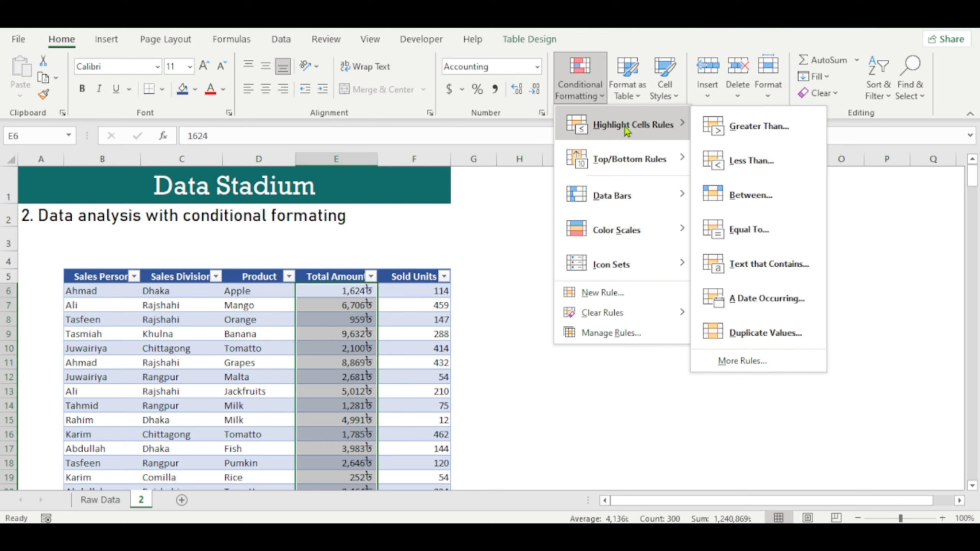
pyautogui.moveTo(655, 158)
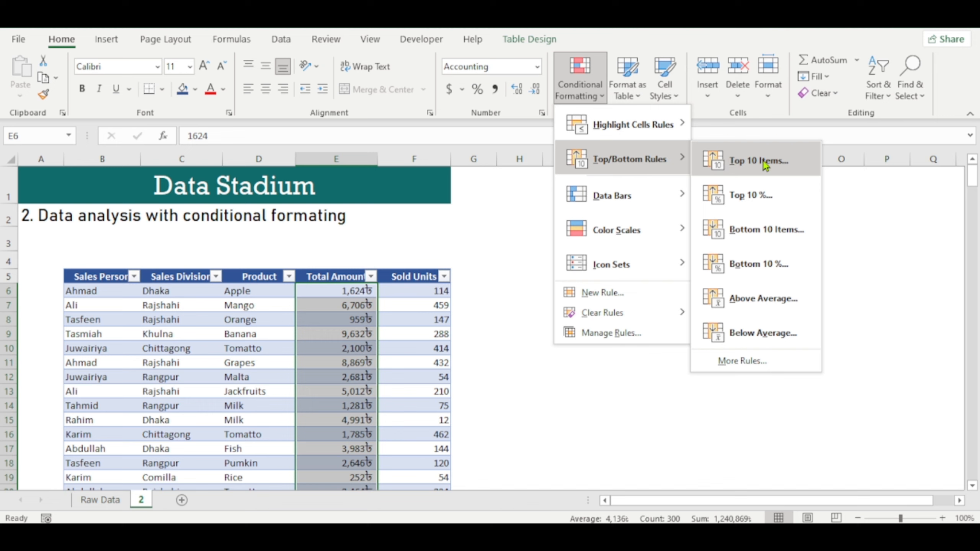
pyautogui.click(760, 174)
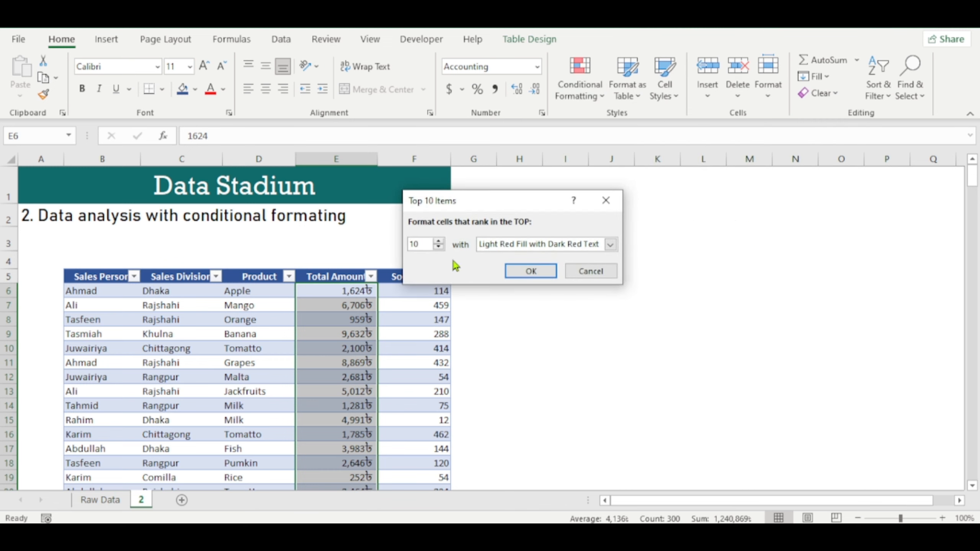
pyautogui.click(610, 245)
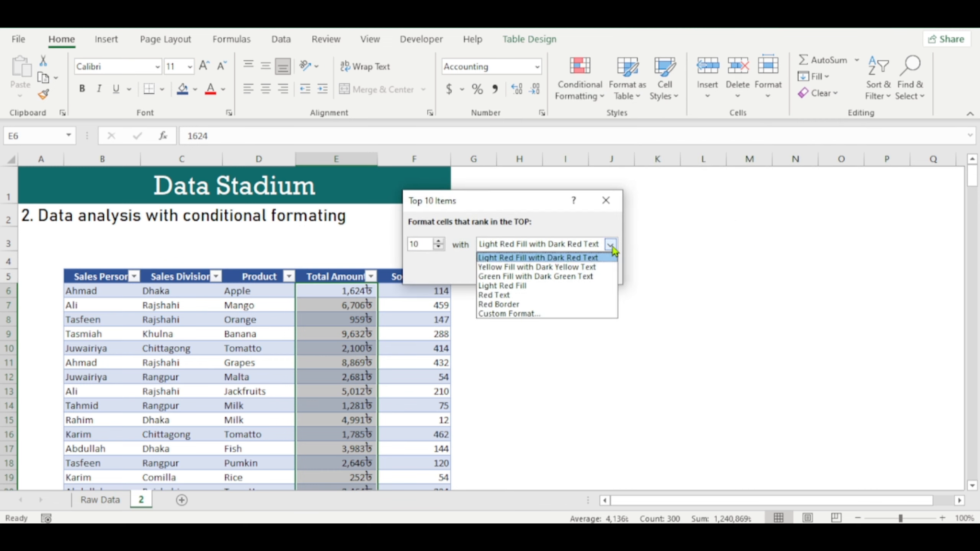
pyautogui.click(613, 248)
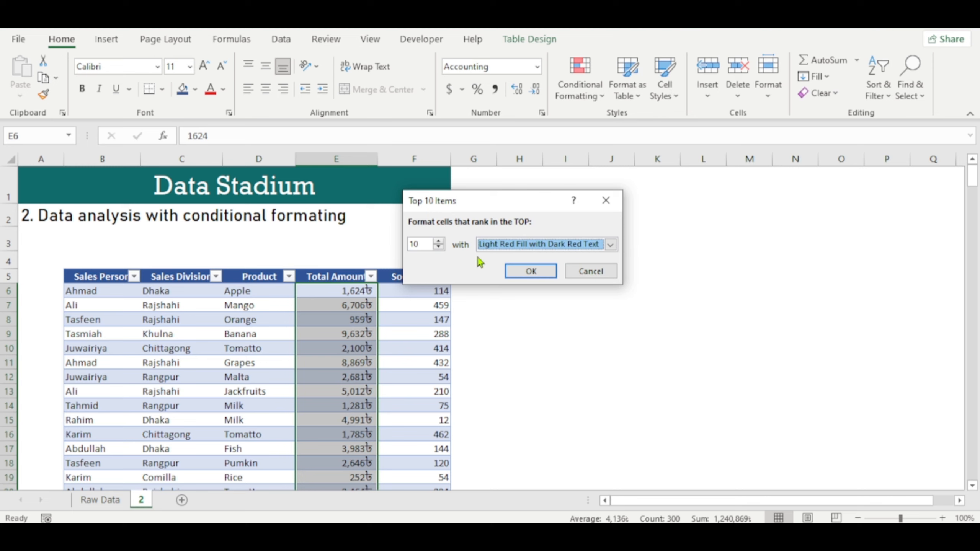
pyautogui.click(531, 272)
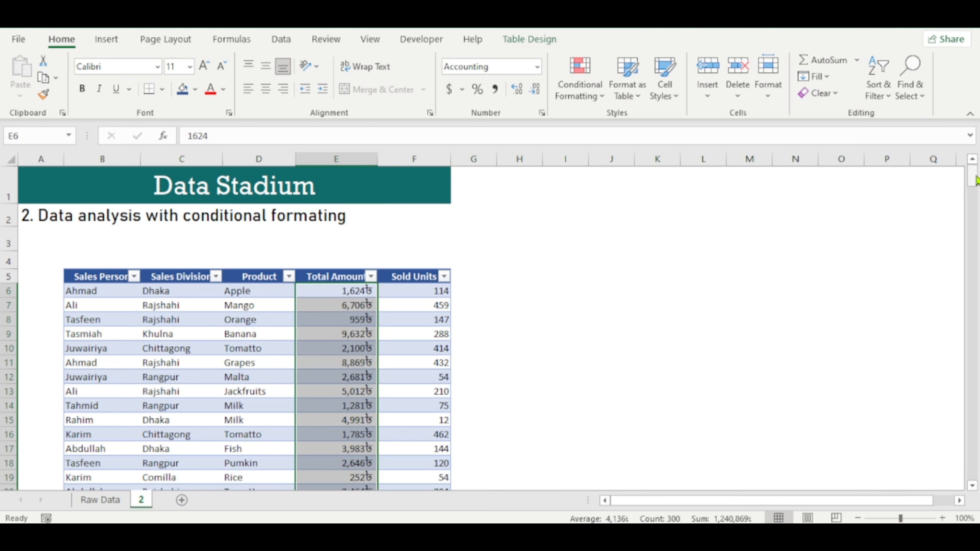
# Filter the Total Amount column by the light red cell color
pyautogui.moveTo(976, 180); pyautogui.dragTo(977, 199)
pyautogui.moveTo(977, 210); pyautogui.dragTo(974, 174)
pyautogui.click(370, 277)
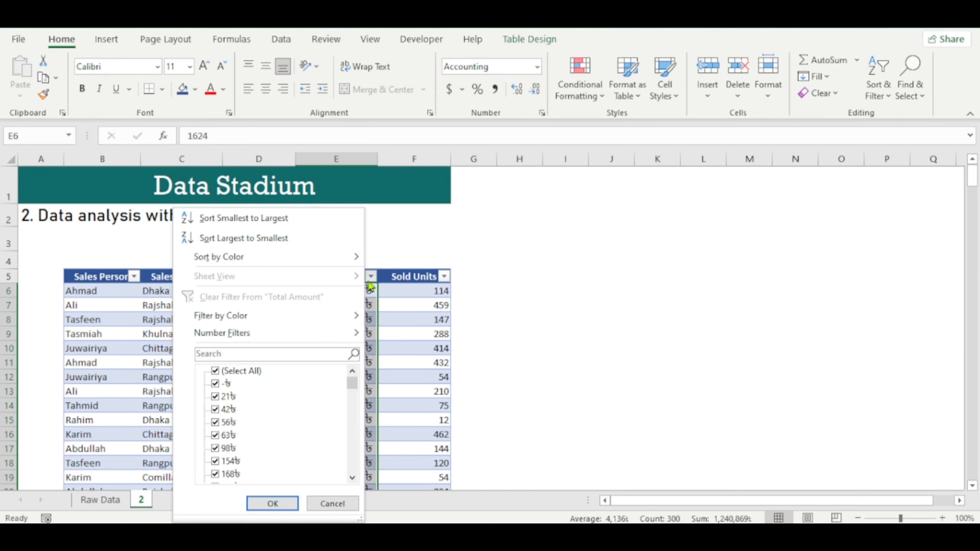
pyautogui.moveTo(231, 333)
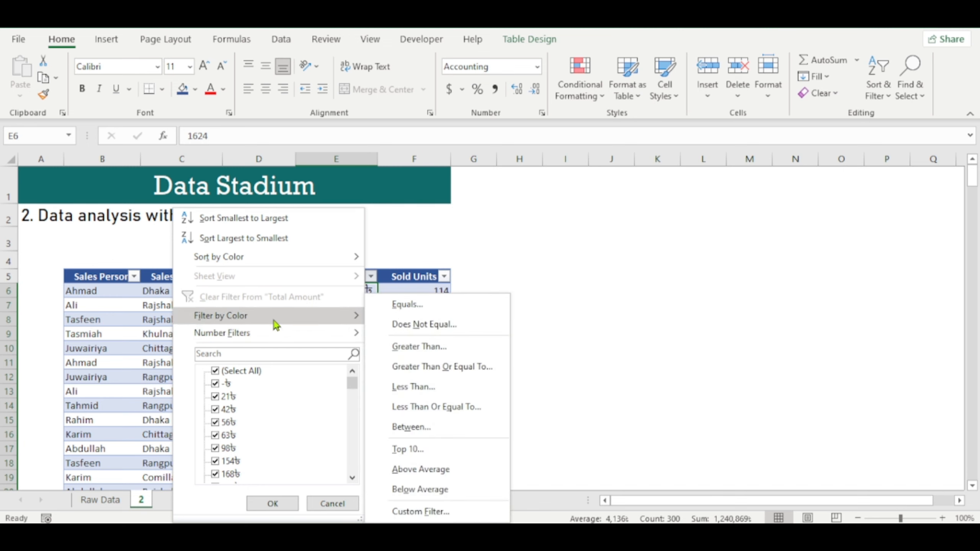
pyautogui.moveTo(278, 321)
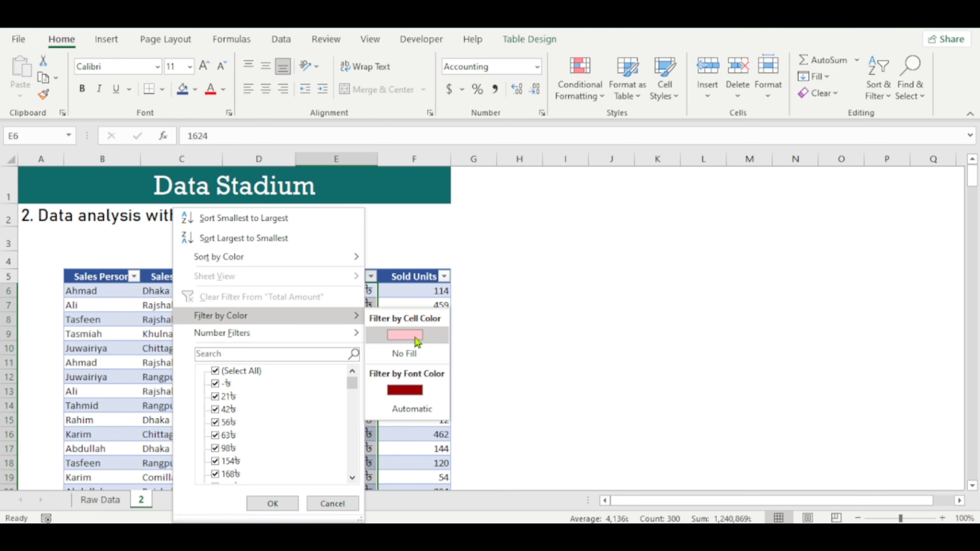
pyautogui.click(405, 335)
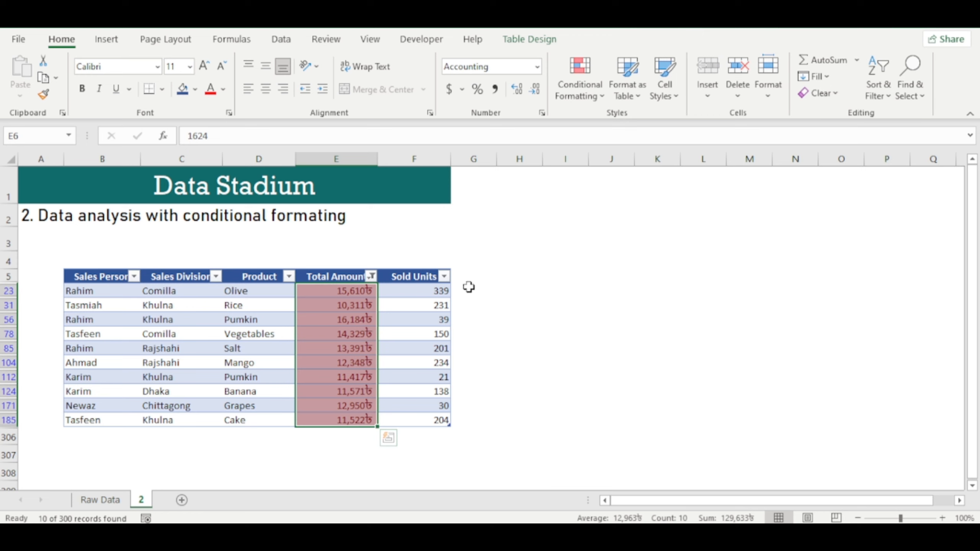
# Clear the color filter from the Total Amount column
pyautogui.click(371, 277)
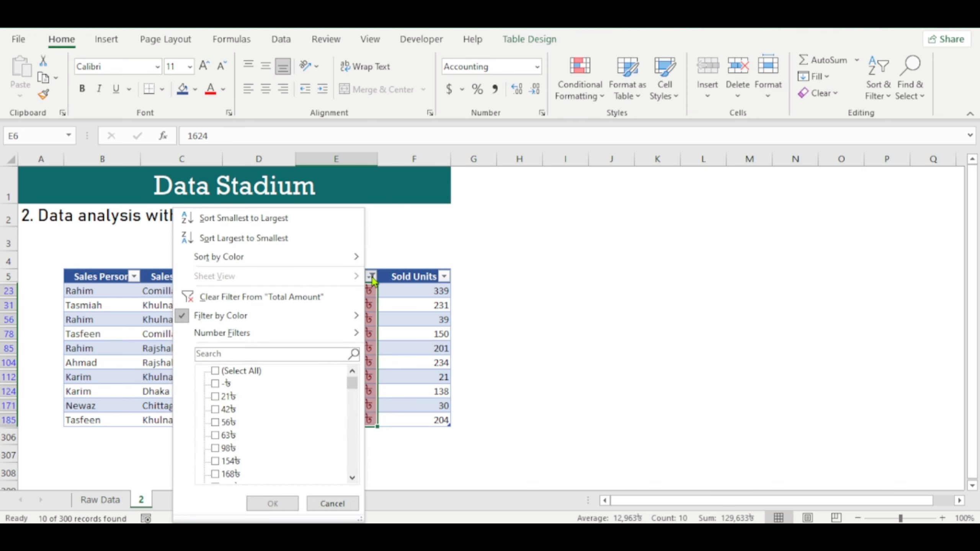
pyautogui.click(233, 297)
pyautogui.click(546, 320)
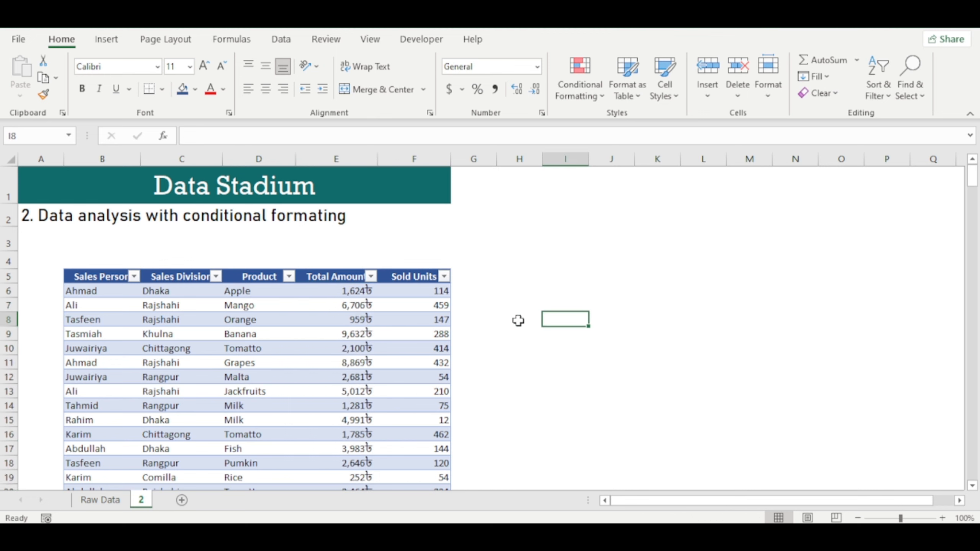
# Apply a red-yellow-green color scale to the Total Amount column, with high amounts in red and low amounts in green
pyautogui.click(347, 269)
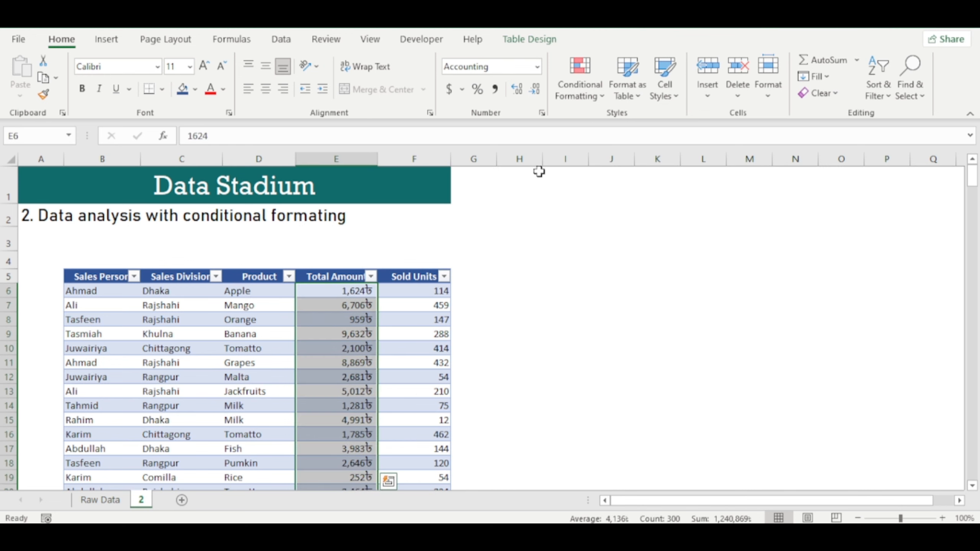
pyautogui.click(604, 99)
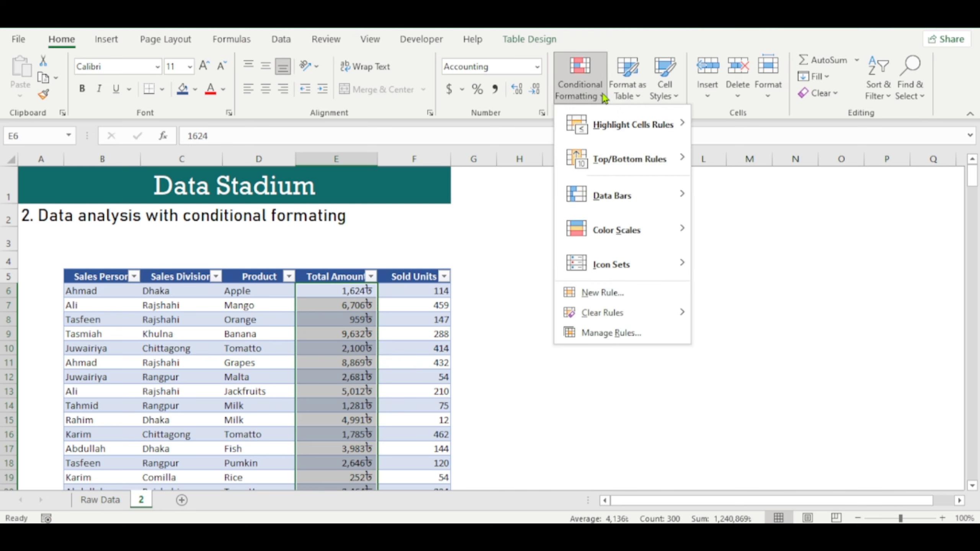
pyautogui.moveTo(618, 158)
pyautogui.moveTo(660, 203)
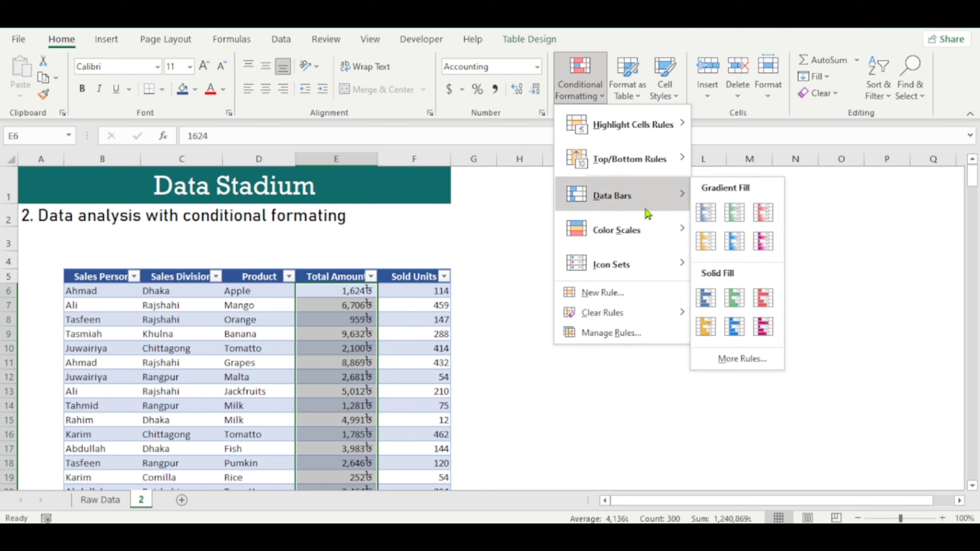
pyautogui.moveTo(618, 242)
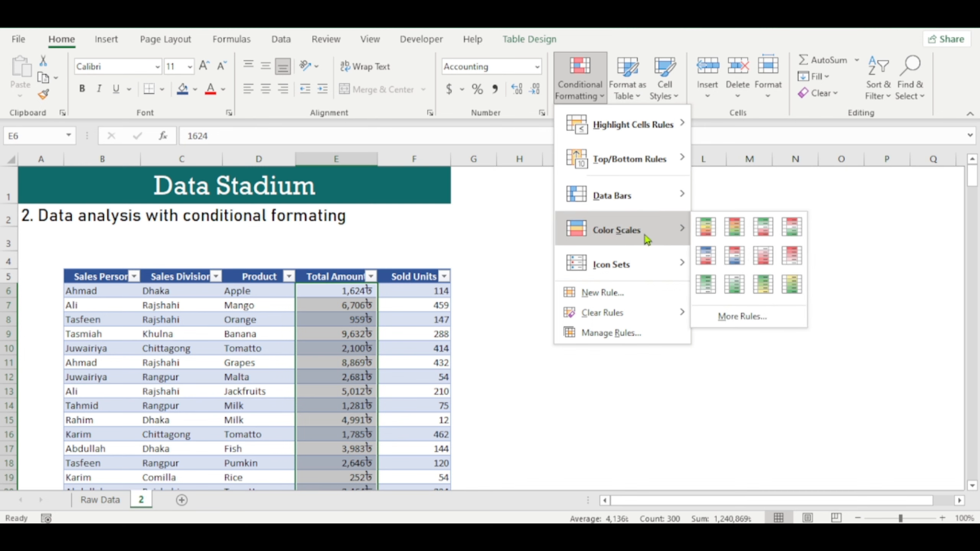
pyautogui.click(735, 228)
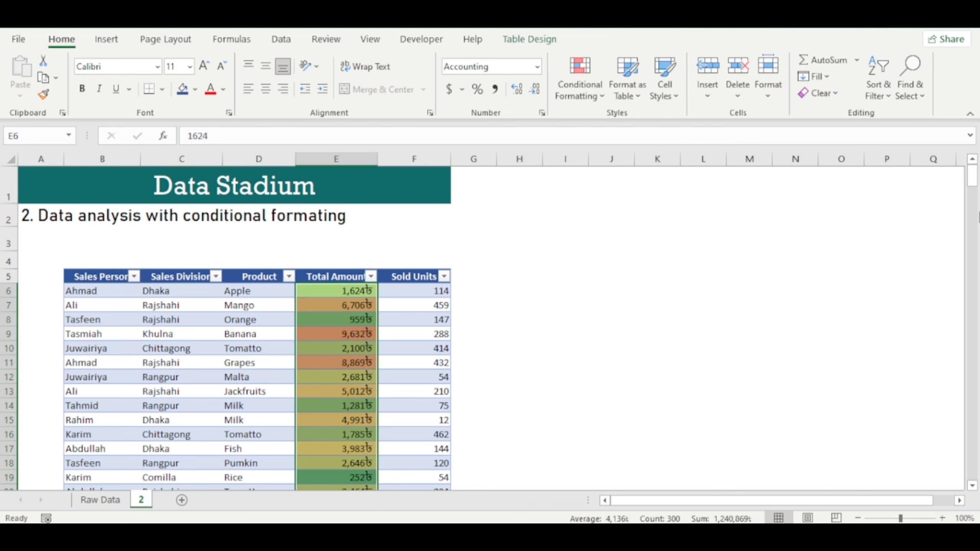
# Zoom the sheet out to 10% and examine how the scale colors are distributed along the whole Total Amount column
pyautogui.moveTo(975, 188); pyautogui.dragTo(975, 188)
pyautogui.moveTo(977, 253); pyautogui.dragTo(972, 404)
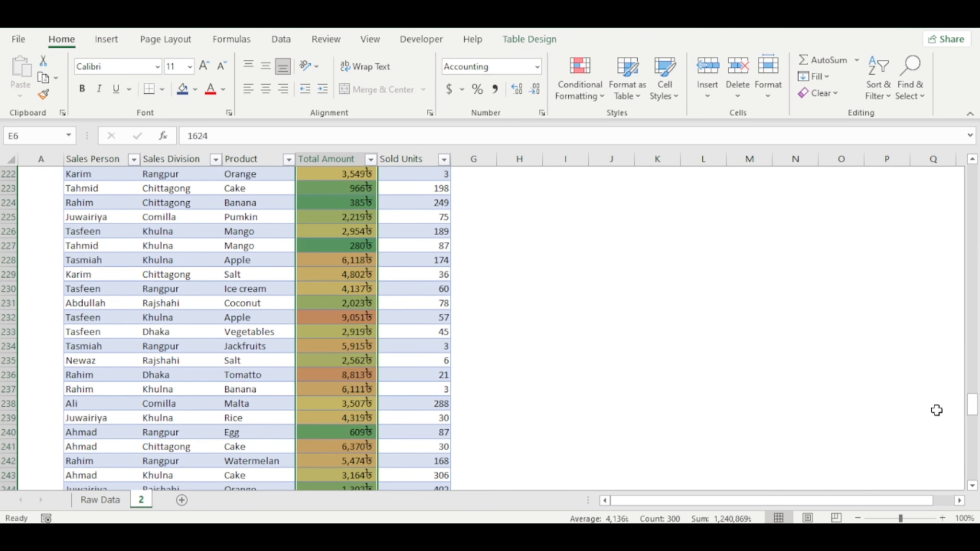
pyautogui.click(859, 518)
pyautogui.click(858, 518)
pyautogui.click(858, 518)
pyautogui.click(858, 518)
pyautogui.click(858, 518)
pyautogui.click(858, 518)
pyautogui.click(858, 518)
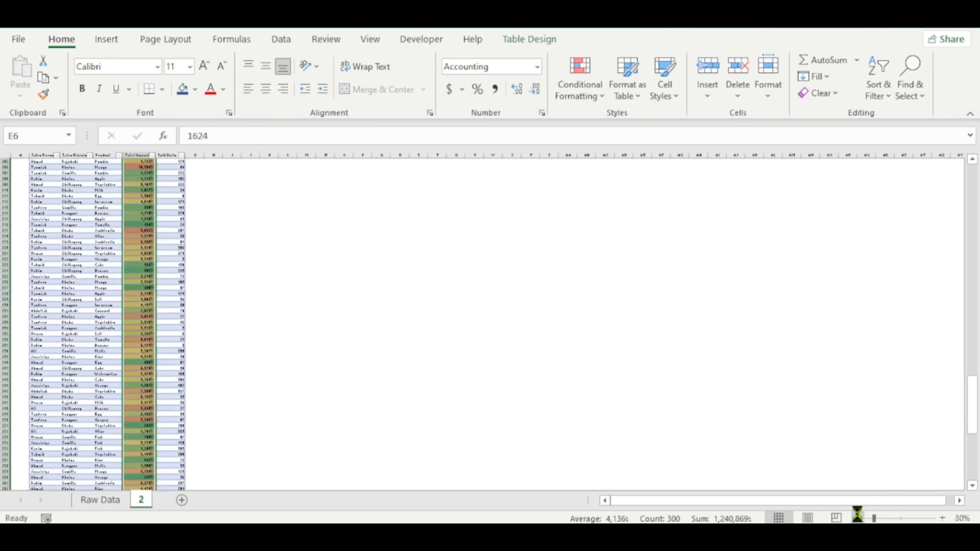
pyautogui.click(858, 517)
pyautogui.click(858, 518)
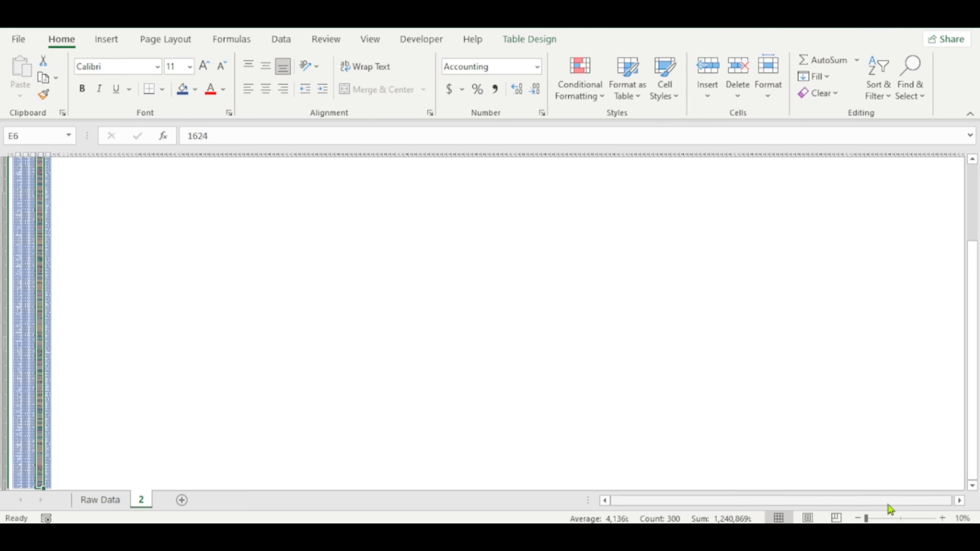
# Zoom the sheet back in to 80% and look over the color-scaled Total Amount column from the table's first rows
pyautogui.click(943, 518)
pyautogui.click(943, 518)
pyautogui.click(943, 518)
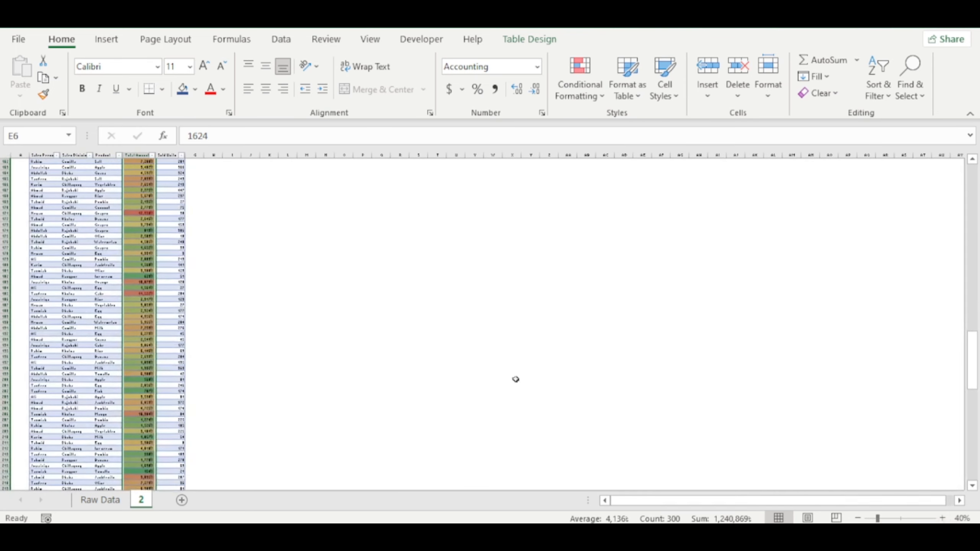
pyautogui.scroll(-4, 285, 313)
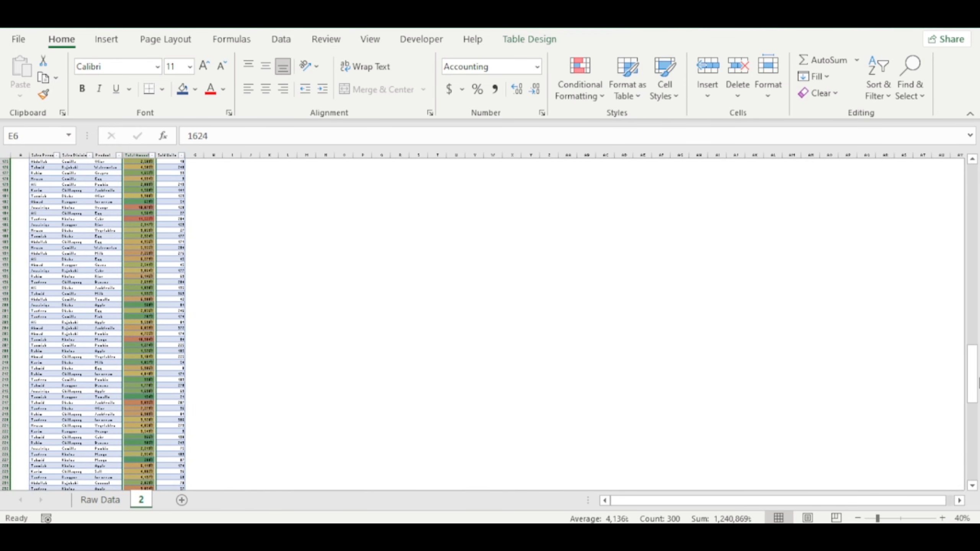
pyautogui.moveTo(973, 377); pyautogui.dragTo(961, 160)
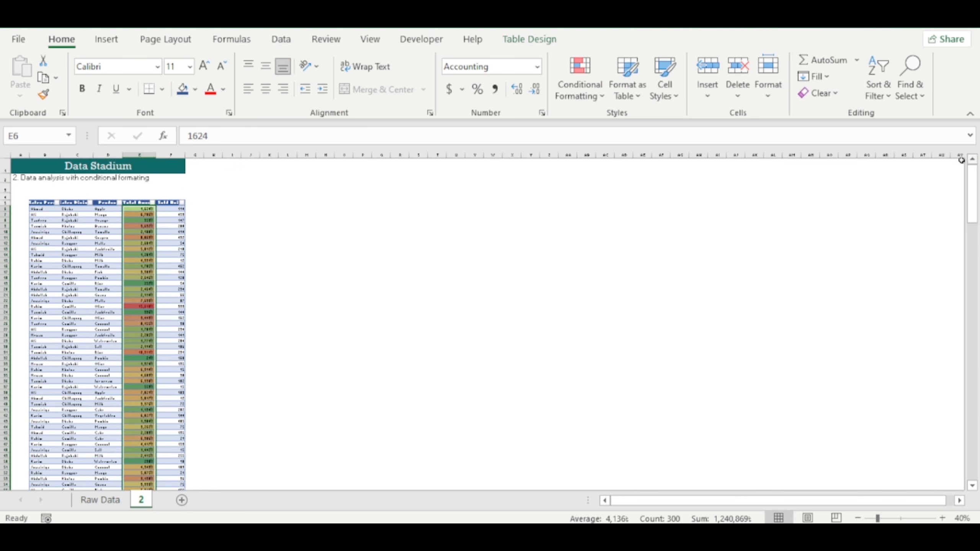
pyautogui.click(942, 518)
pyautogui.click(942, 518)
pyautogui.click(943, 518)
pyautogui.click(942, 518)
pyautogui.scroll(2, 840, 416)
pyautogui.moveTo(973, 184)
pyautogui.mouseDown()
pyautogui.moveTo(973, 238)
pyautogui.moveTo(972, 172)
pyautogui.mouseUp()
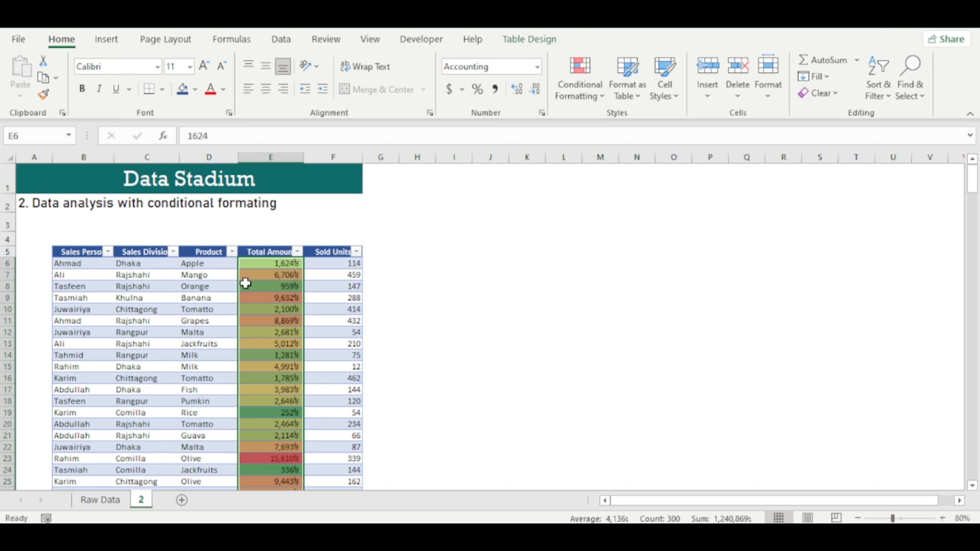
# Sort the Total Amount column from largest to smallest and review its color gradient down to the last row
pyautogui.click(297, 251)
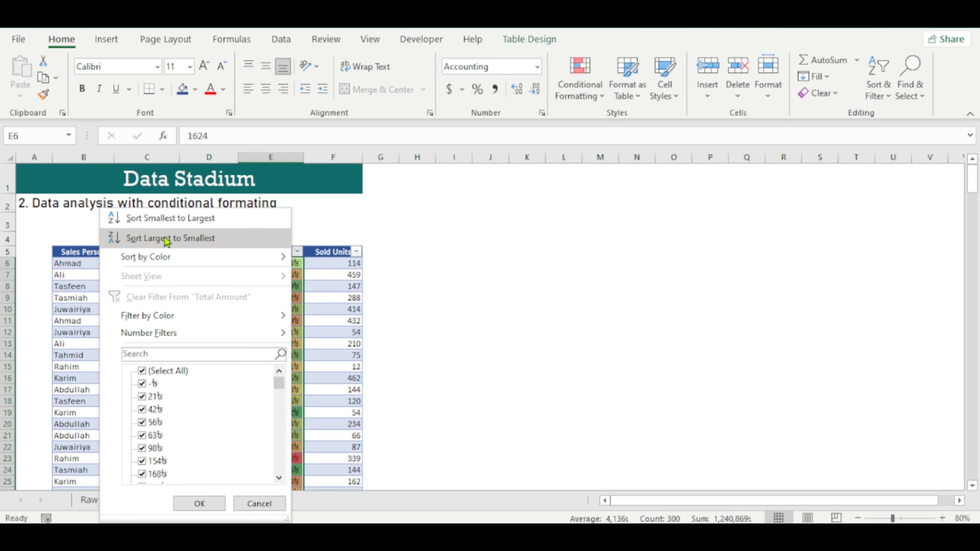
pyautogui.click(145, 239)
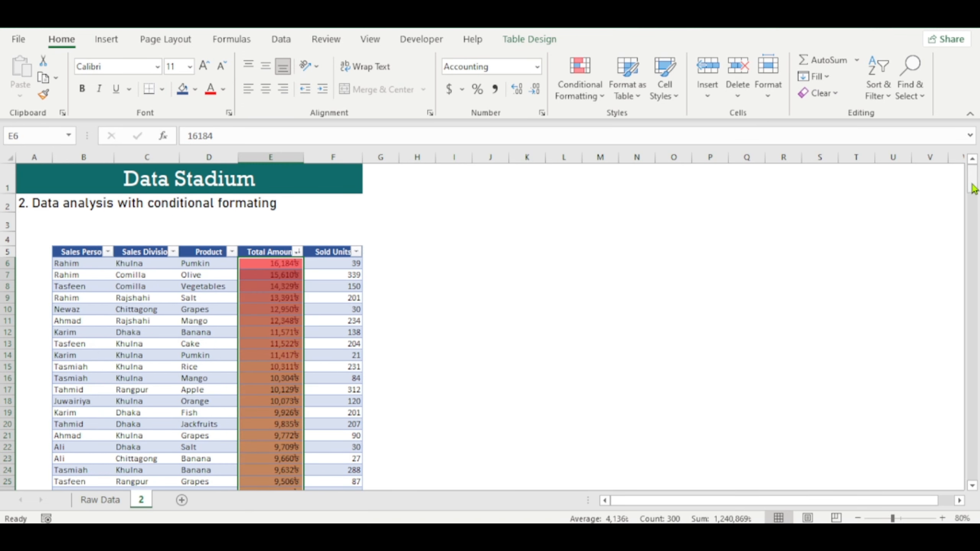
pyautogui.moveTo(974, 181)
pyautogui.mouseDown()
pyautogui.moveTo(973, 189)
pyautogui.moveTo(974, 178)
pyautogui.mouseUp()
pyautogui.moveTo(975, 185); pyautogui.dragTo(975, 188)
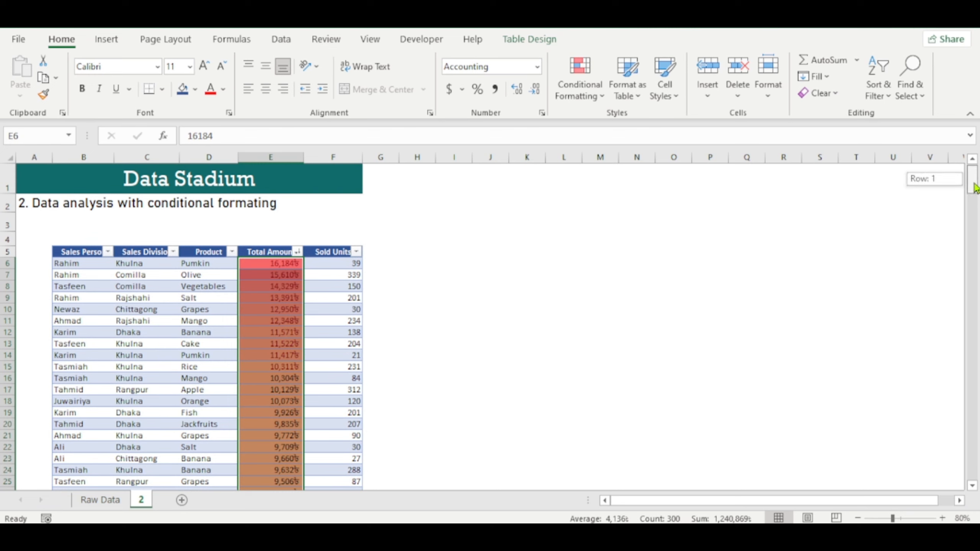
pyautogui.moveTo(977, 275); pyautogui.dragTo(976, 374)
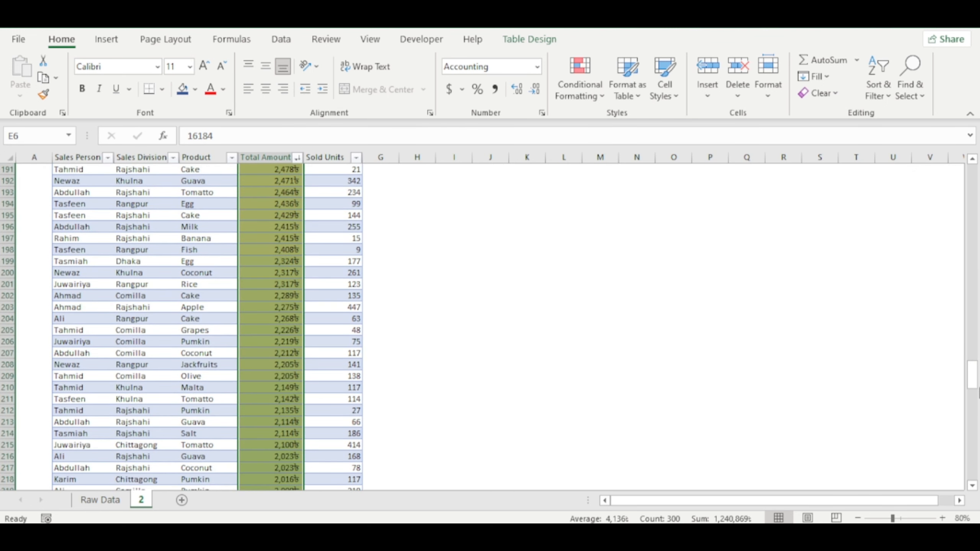
pyautogui.moveTo(976, 387); pyautogui.dragTo(971, 451)
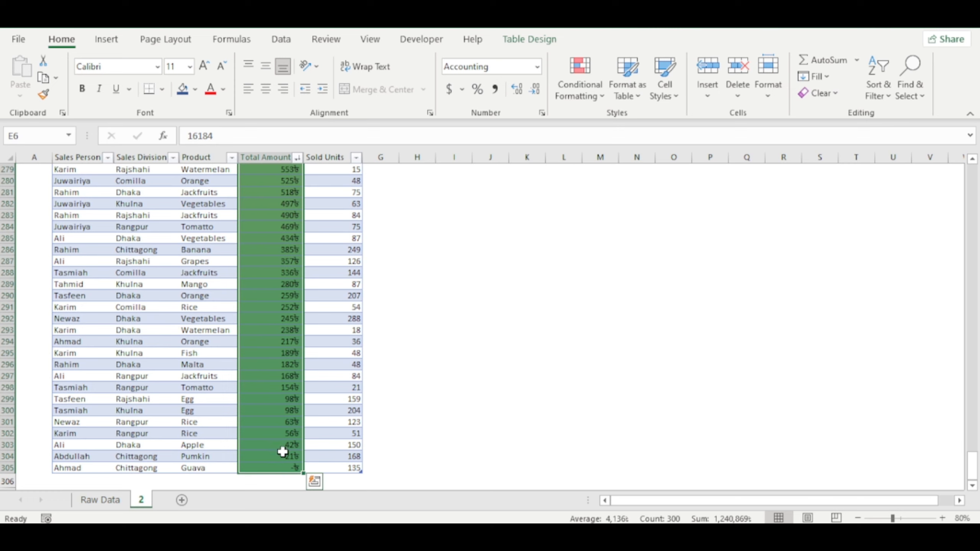
pyautogui.moveTo(973, 465); pyautogui.dragTo(955, 423)
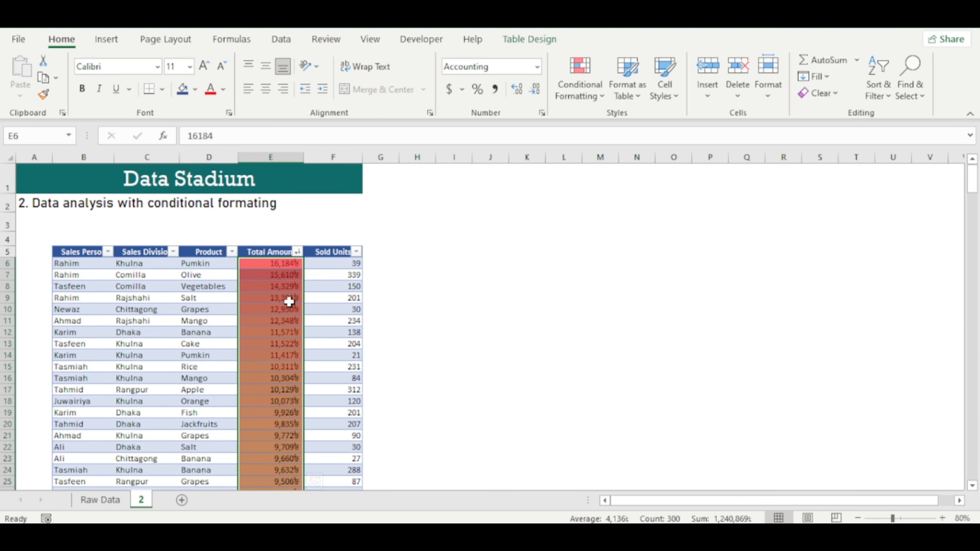
pyautogui.click(297, 251)
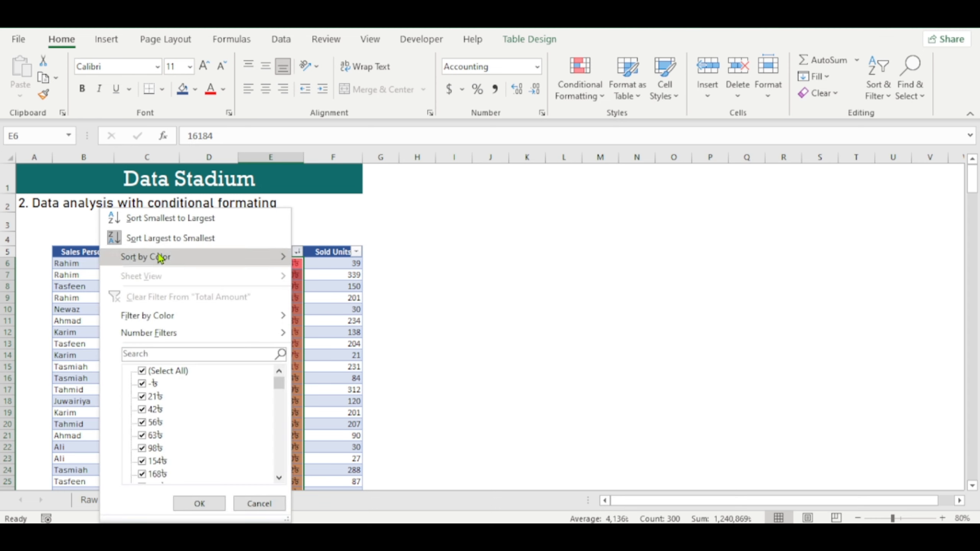
pyautogui.click(259, 504)
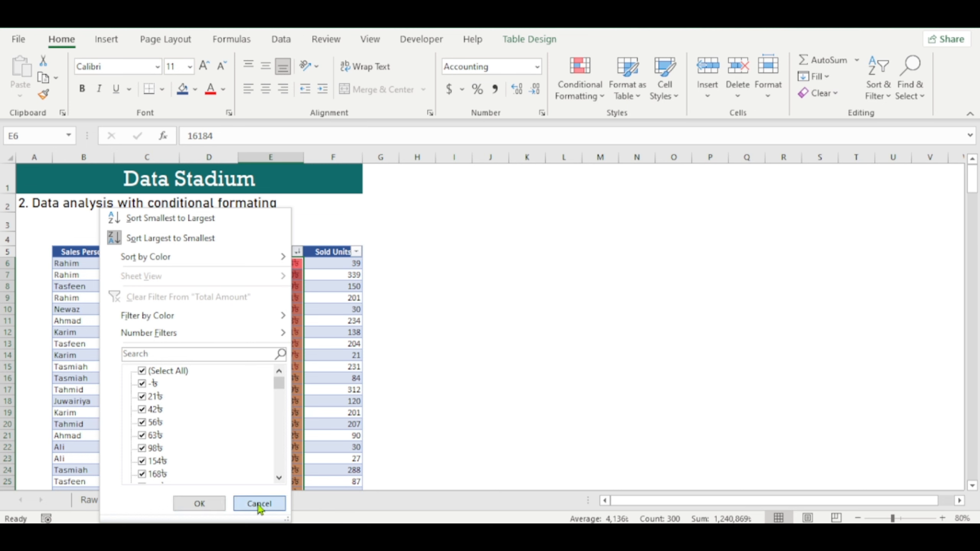
pyautogui.click(599, 101)
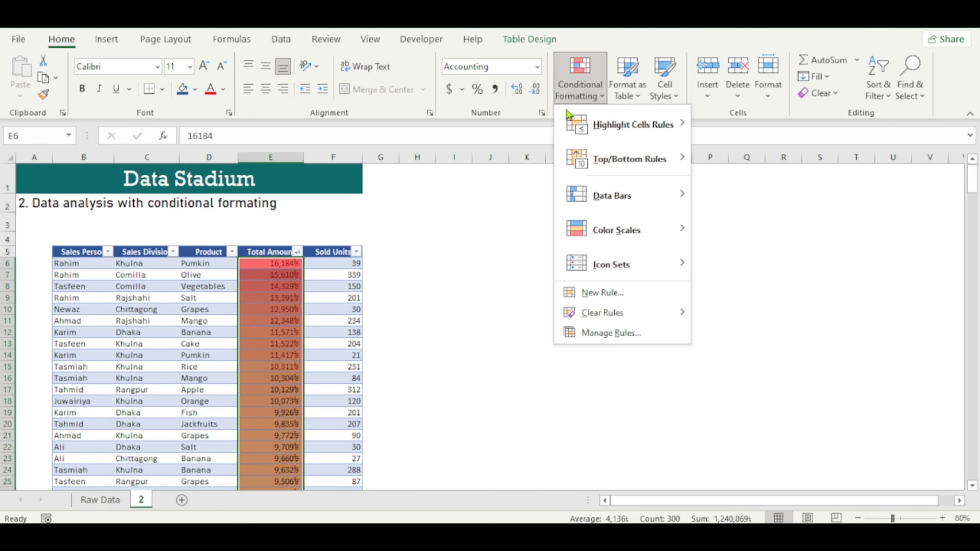
pyautogui.moveTo(635, 270)
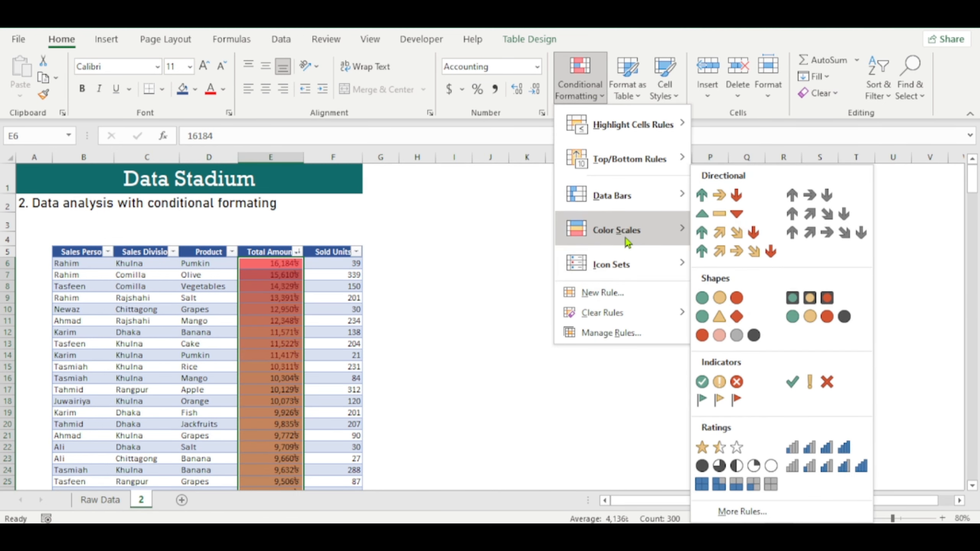
pyautogui.moveTo(637, 204)
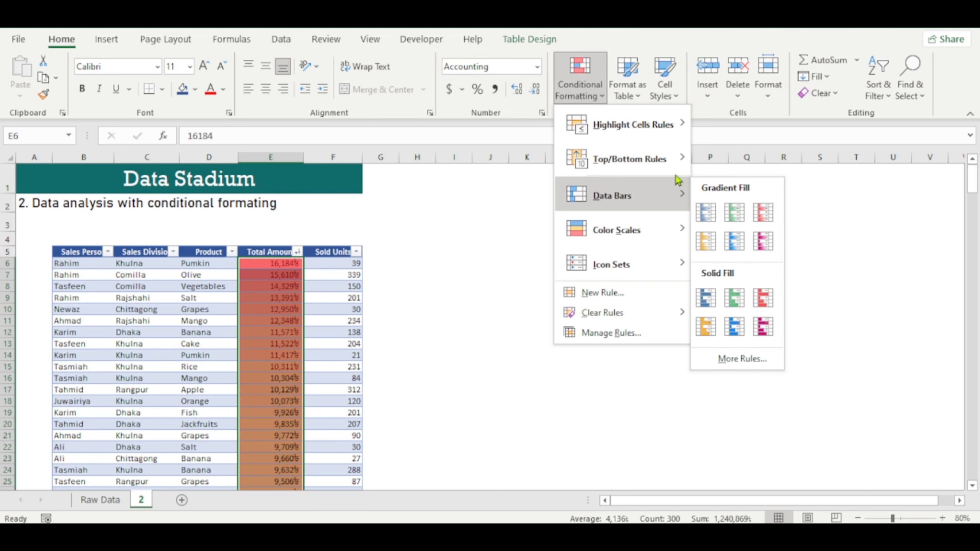
pyautogui.moveTo(656, 161)
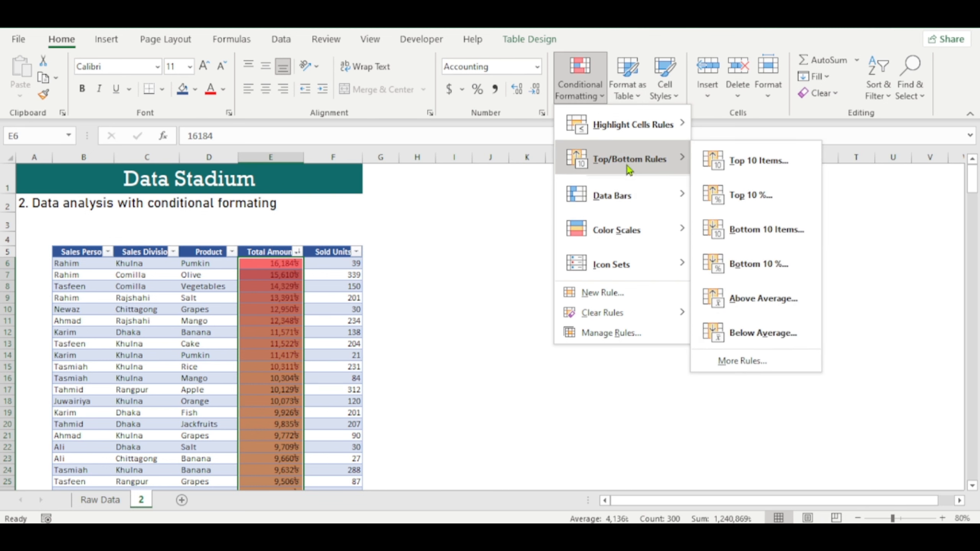
pyautogui.moveTo(652, 131)
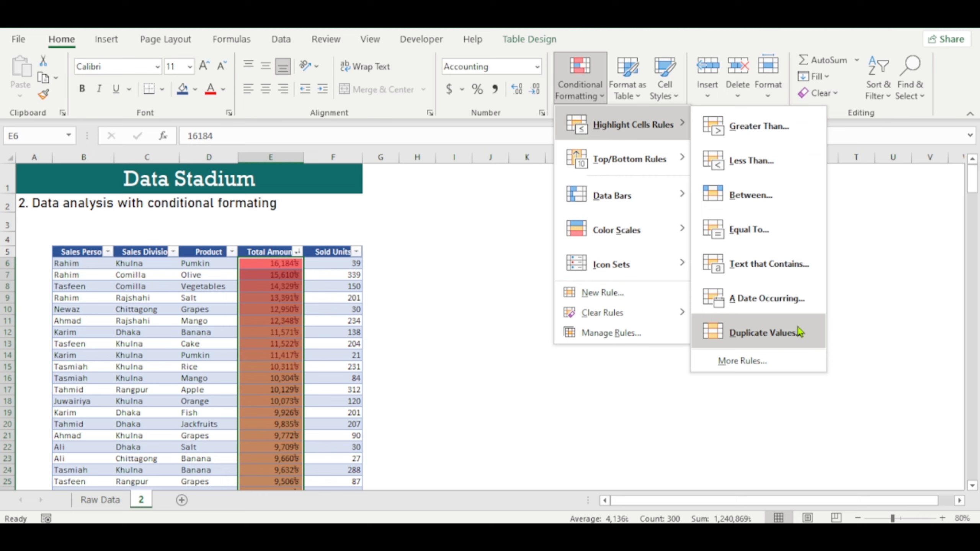
pyautogui.click(438, 364)
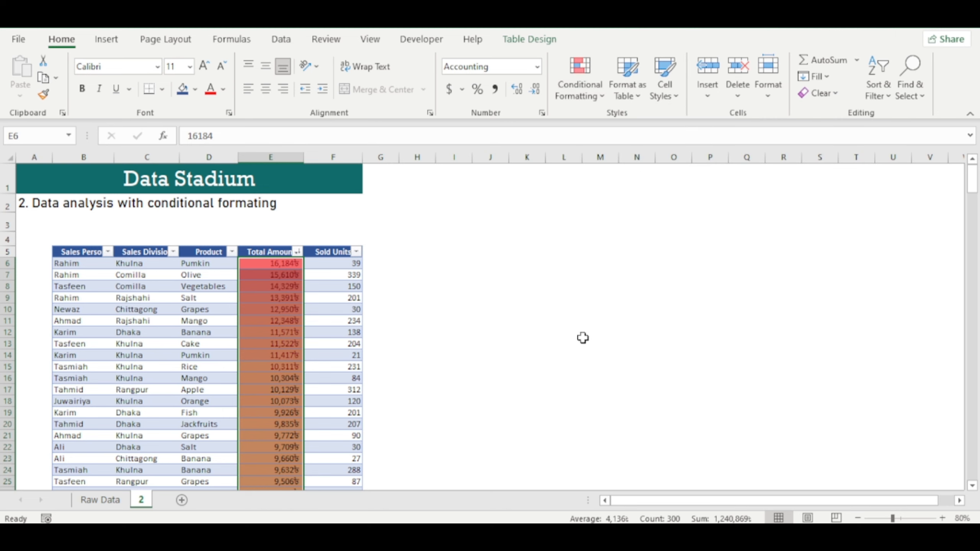